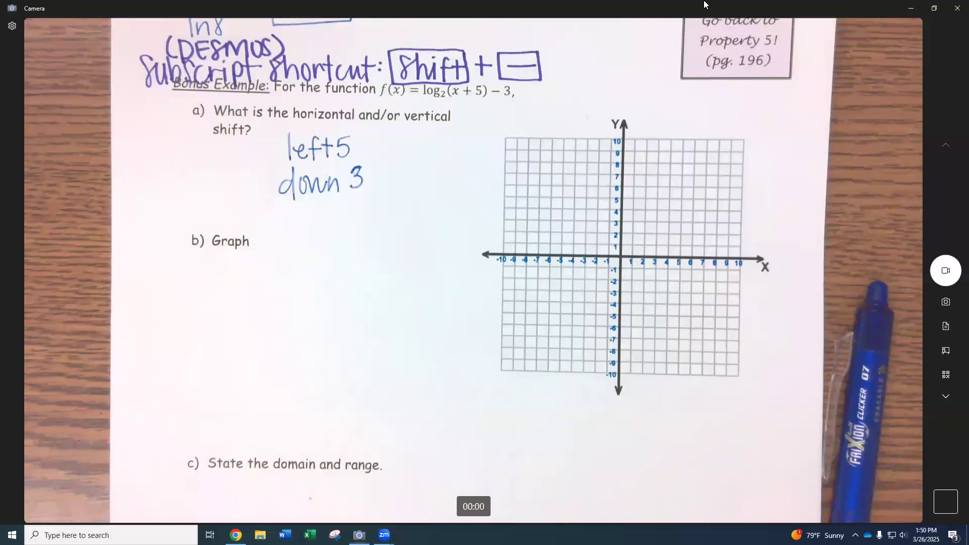
Arrange the Camera window and the Desmos graphing calculator side by side
key("super+Left")
left_click(616, 167)
Graph f(x) = log_2(x + 5) − 3 as the first expression and hide the expression list to view the curve
left_click(557, 151)
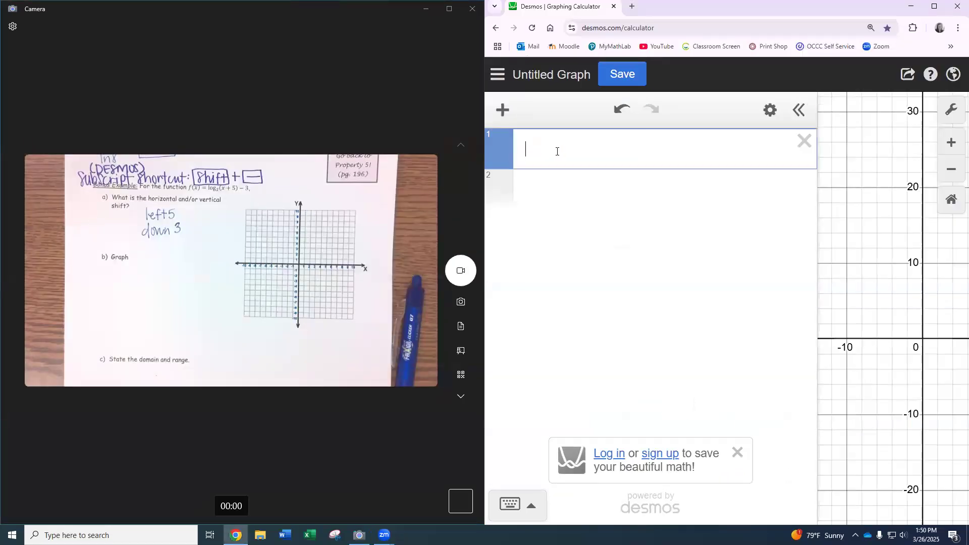
type("f(")
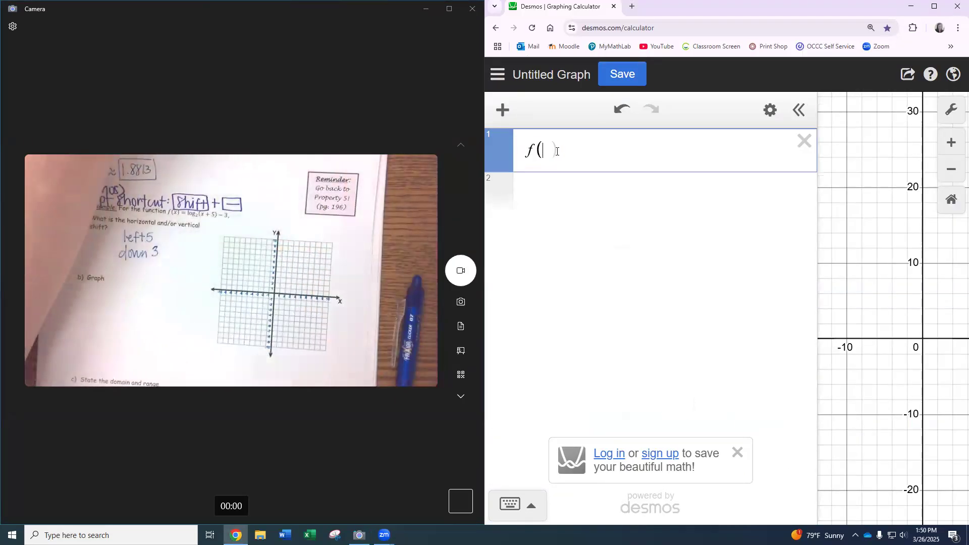
type("x)=")
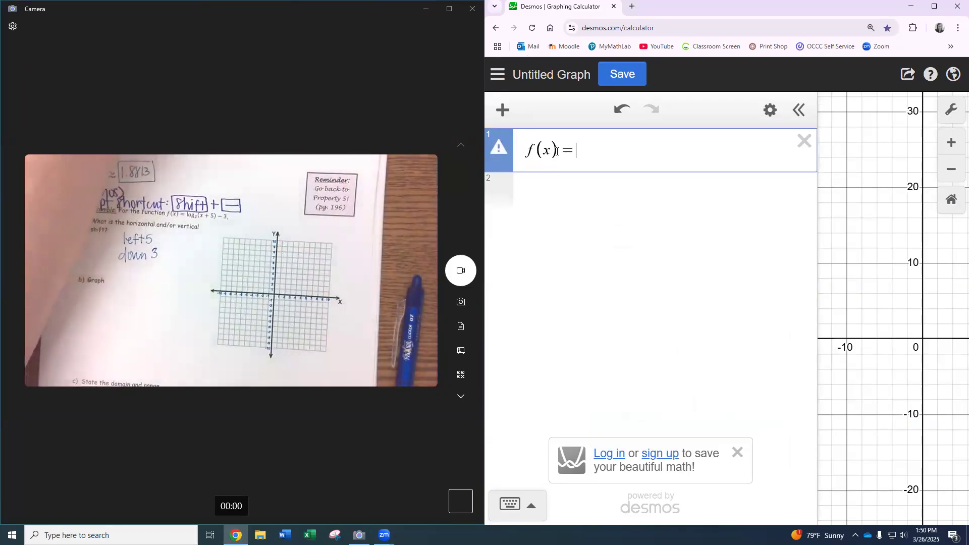
type("log")
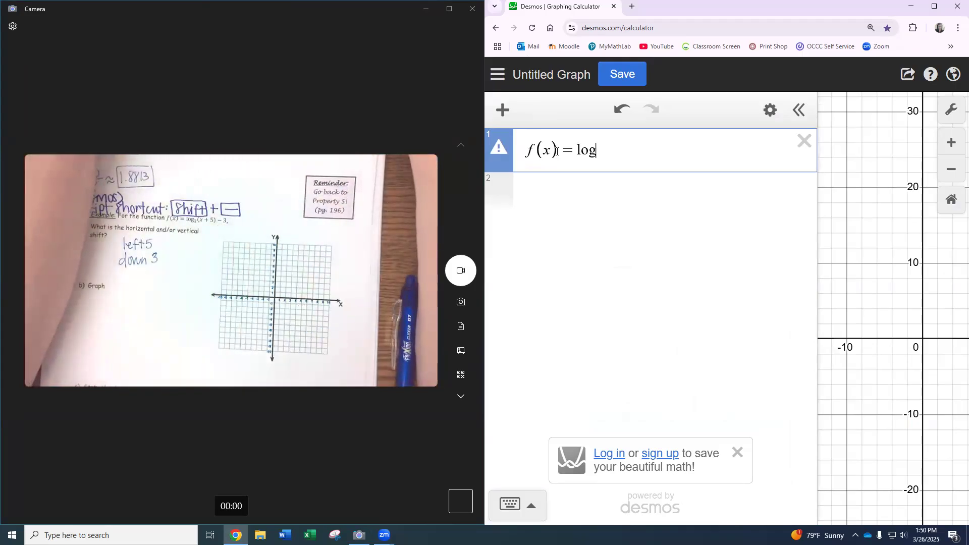
type("_")
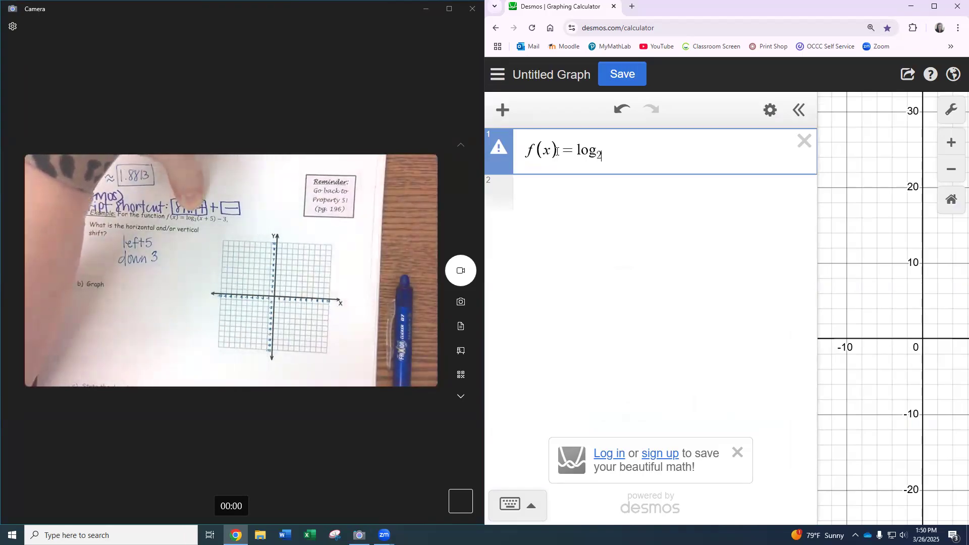
type("2")
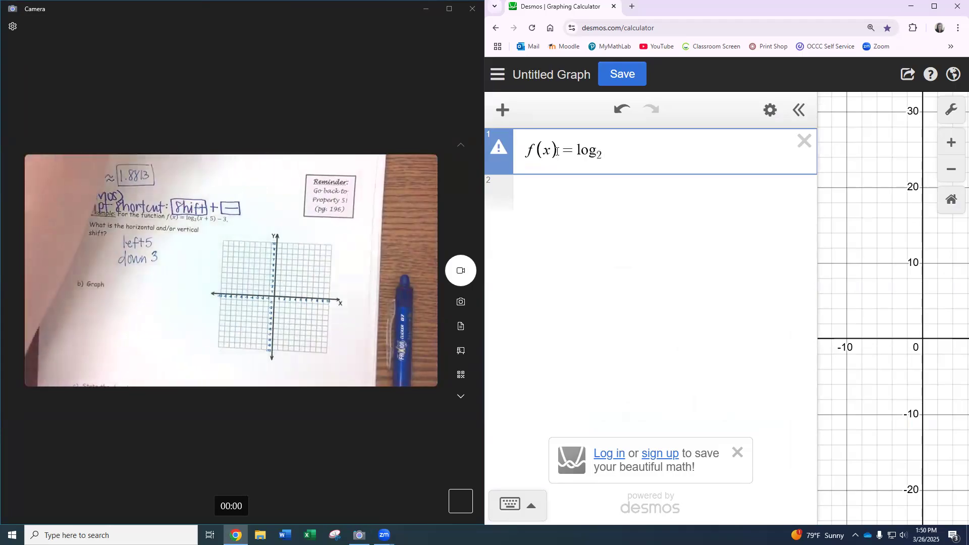
type("(x+5")
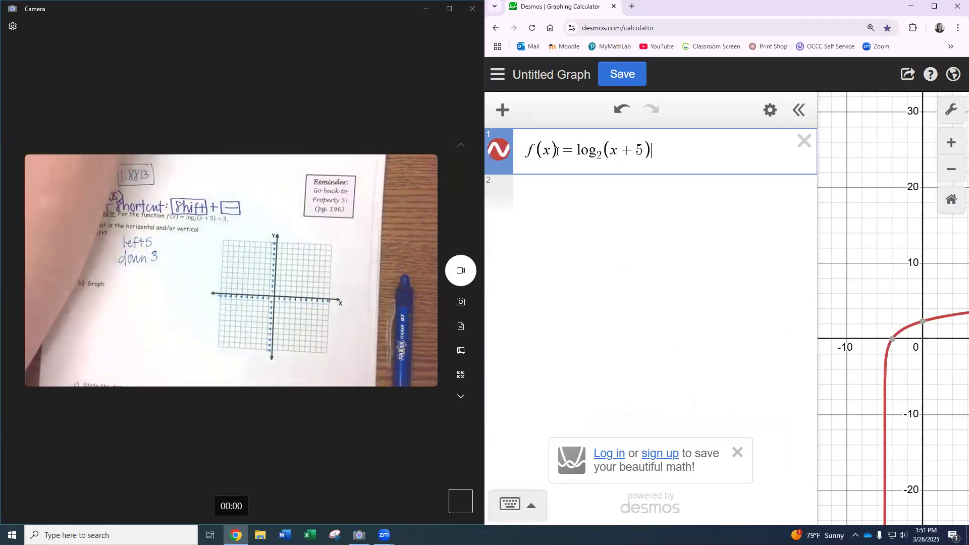
type(")-3")
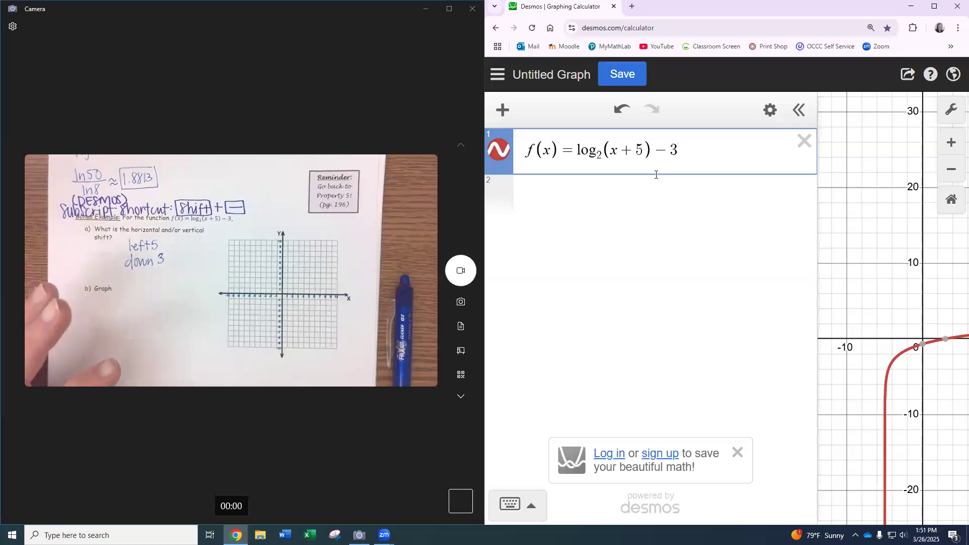
left_click(798, 111)
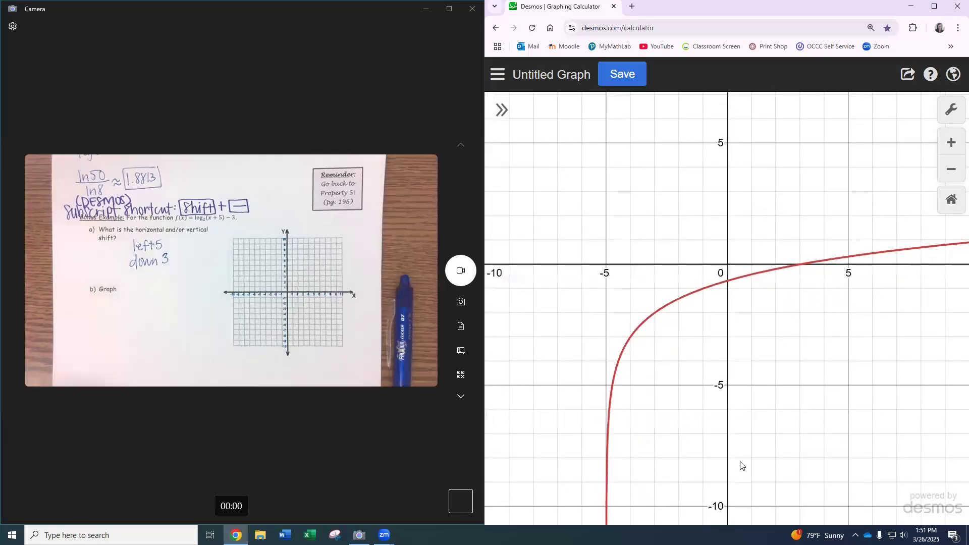
Add the parent function f(x) = log_2 x as a second expression and compare both curves with the expression list hidden
left_click(502, 109)
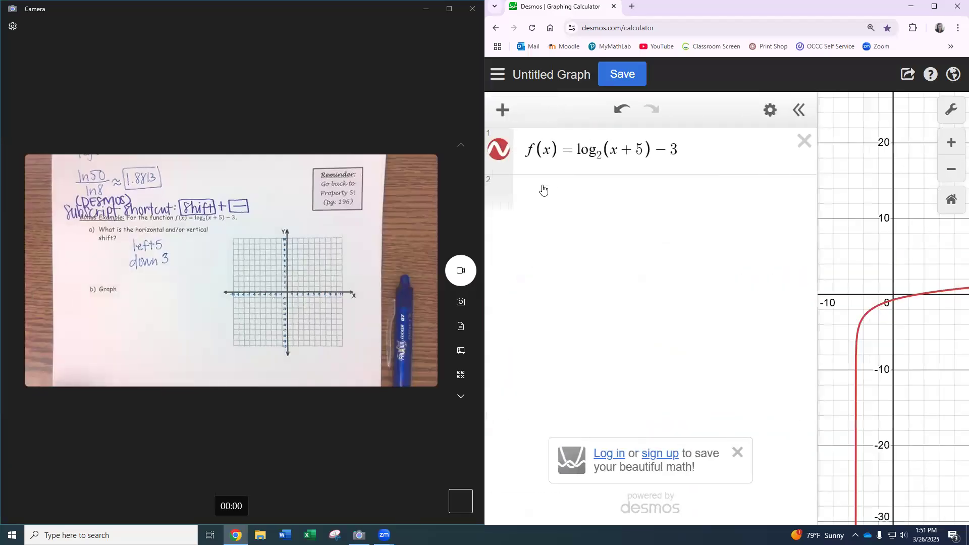
left_click(546, 188)
type("f(x)")
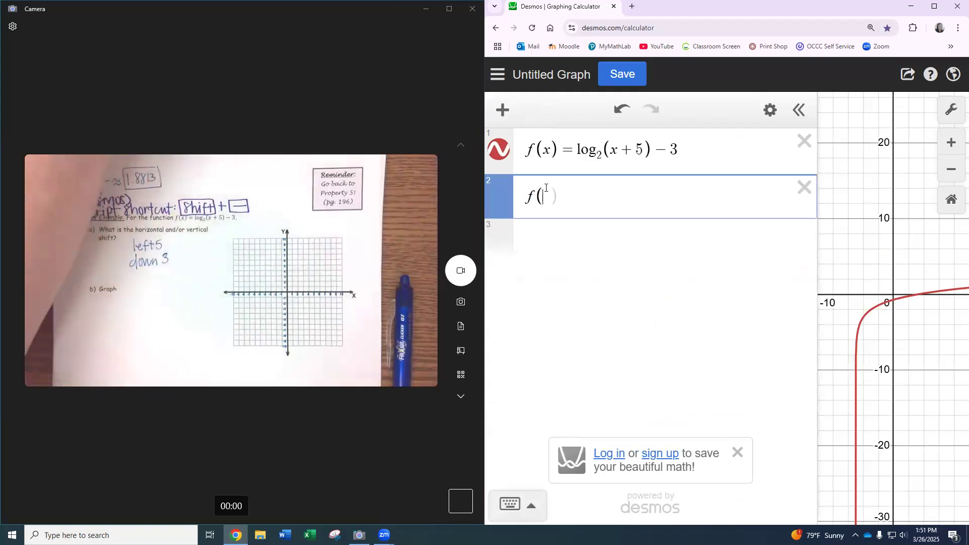
type("=")
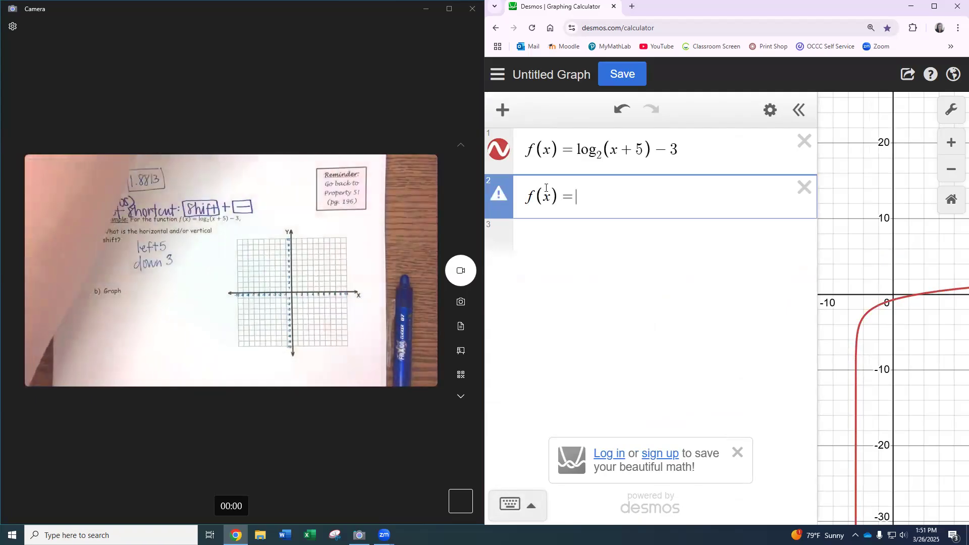
type("log")
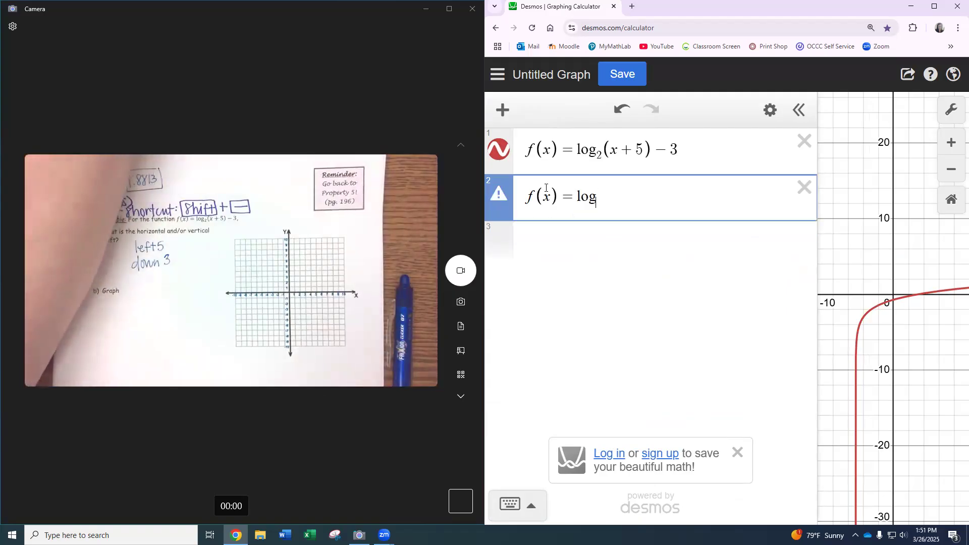
type("_2")
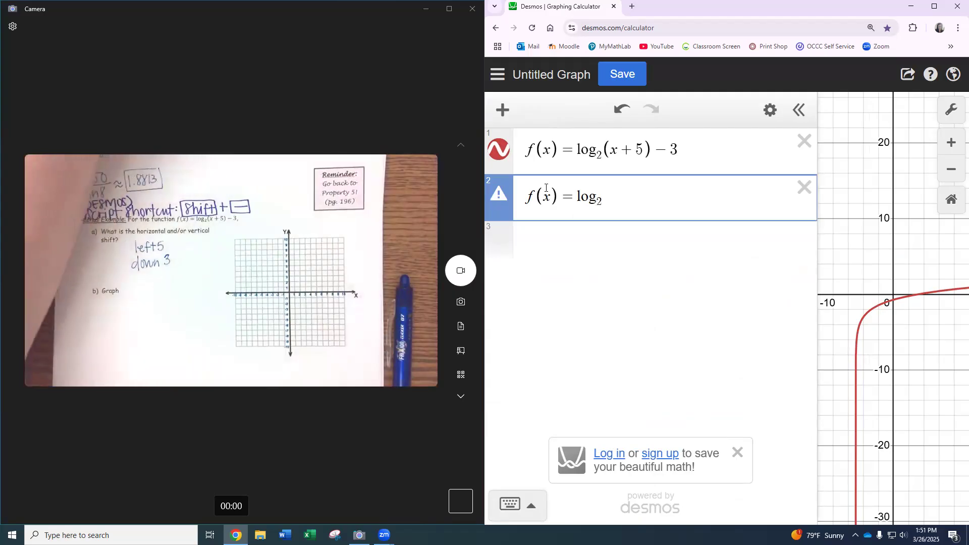
key("Right")
type("x")
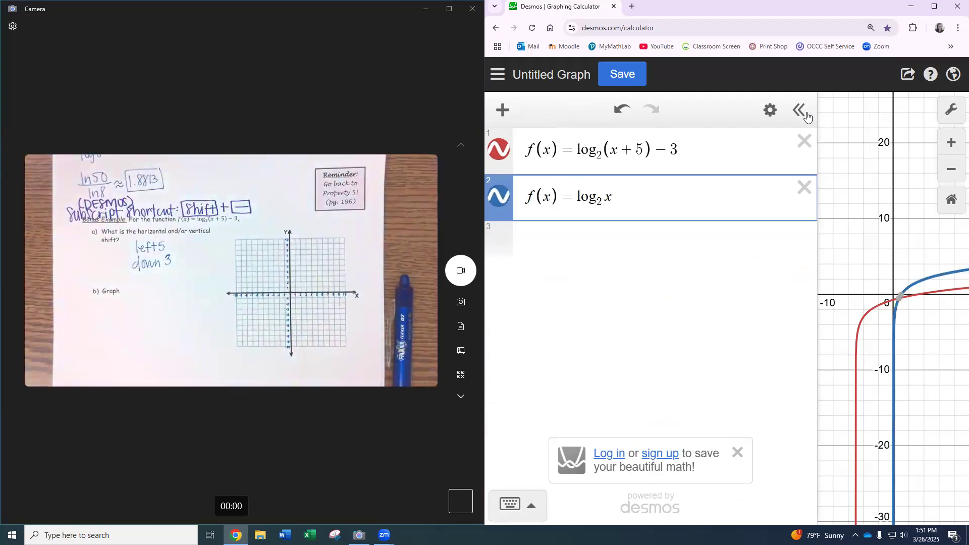
left_click(799, 111)
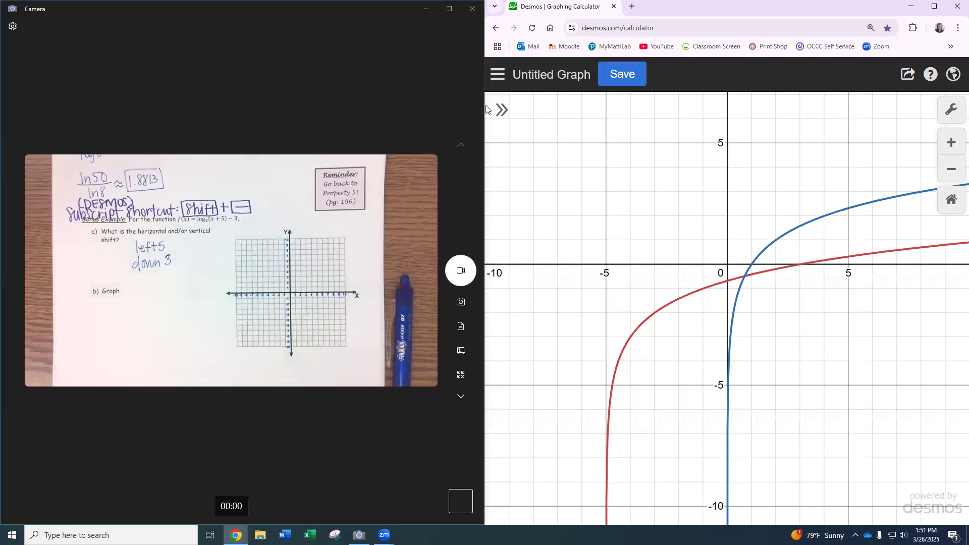
Delete the parent function log_2 x and view only the shifted curve with the expression list hidden
left_click(502, 110)
left_click(805, 188)
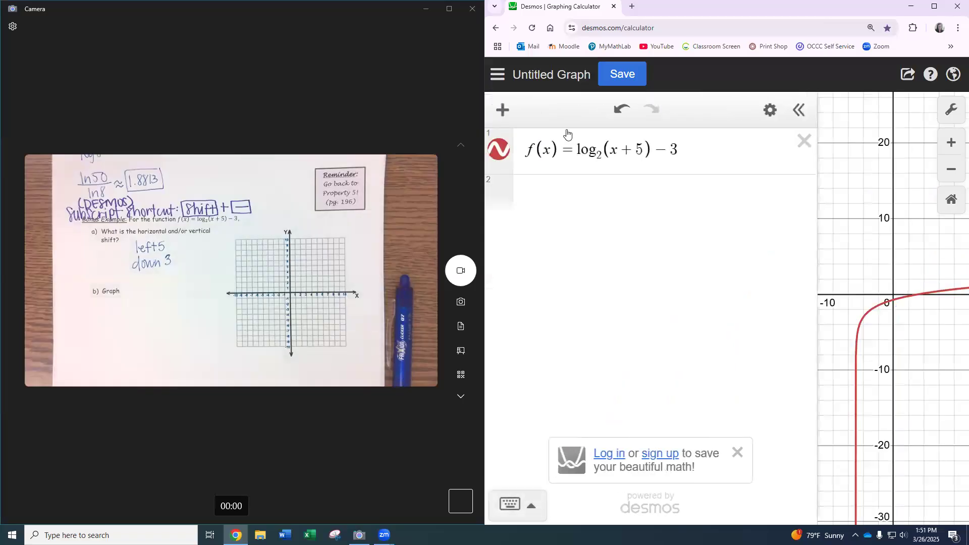
left_click(799, 109)
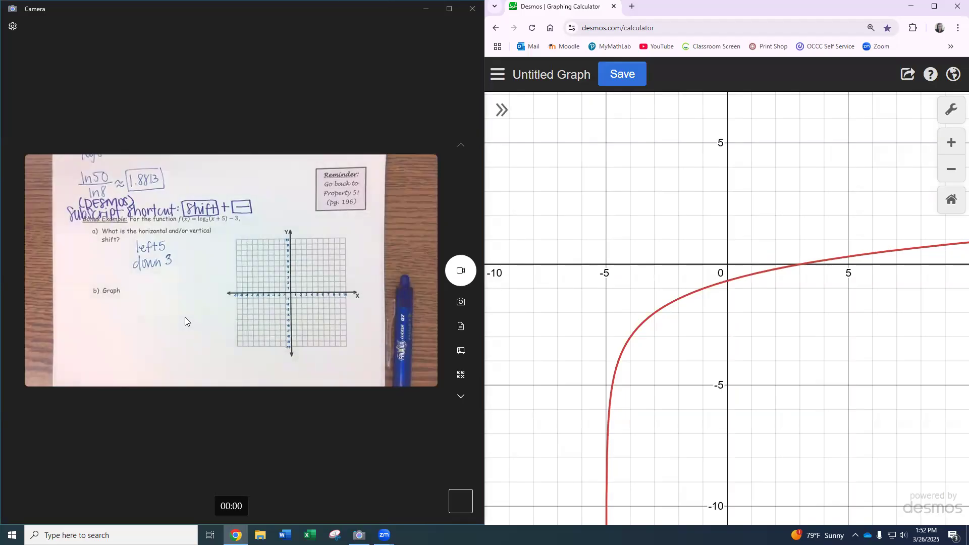
Show the expression list again and start an empty second expression line
left_click(501, 109)
left_click(569, 202)
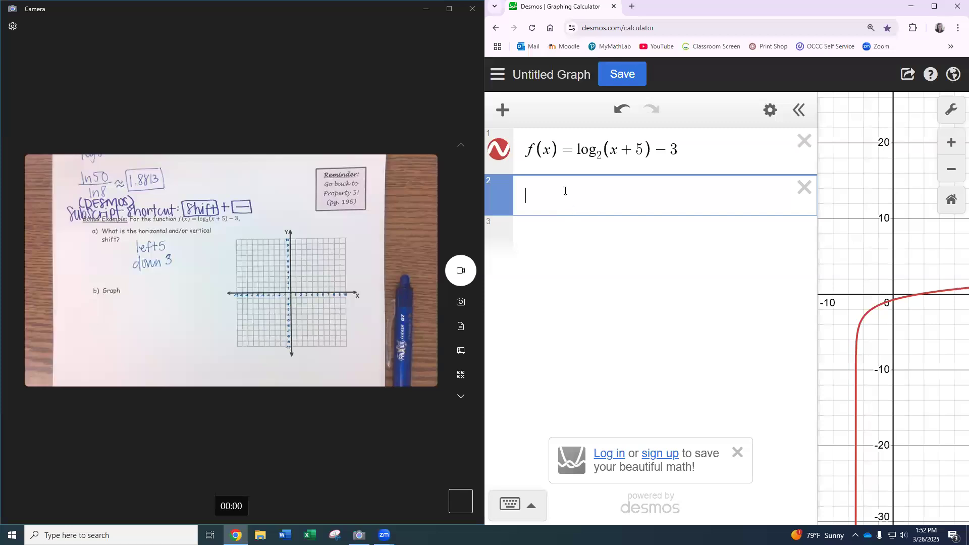
left_click_drag(527, 152, 694, 157)
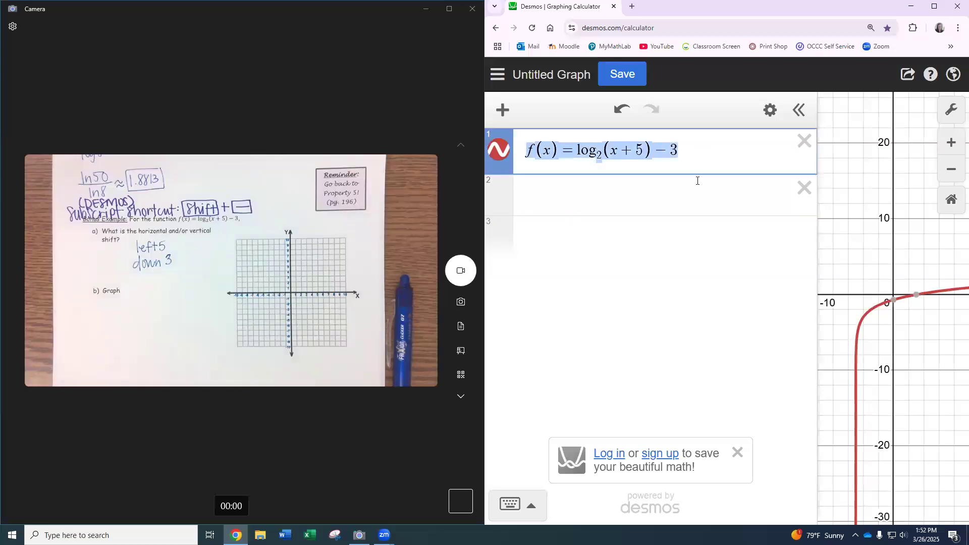
left_click(688, 195)
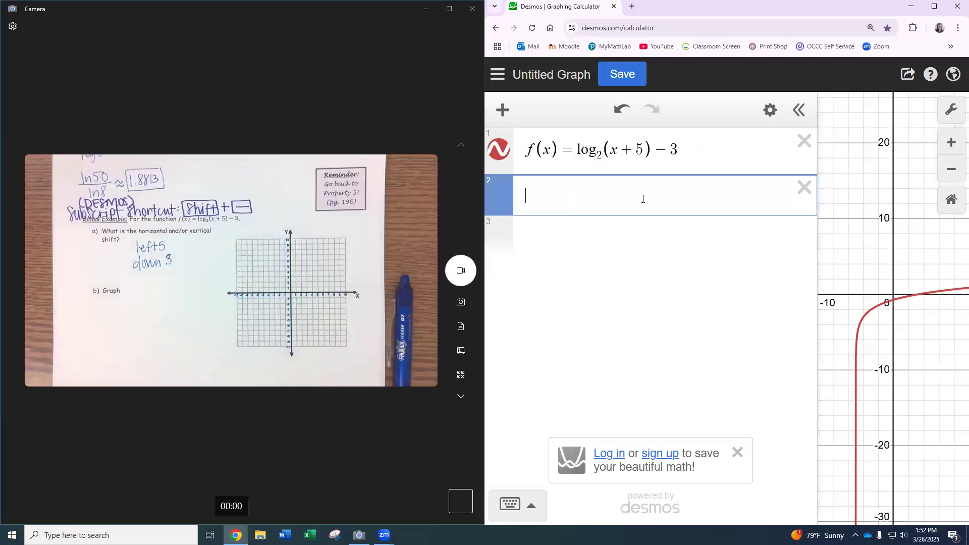
Set the browser's page zoom to 125%
left_click(958, 28)
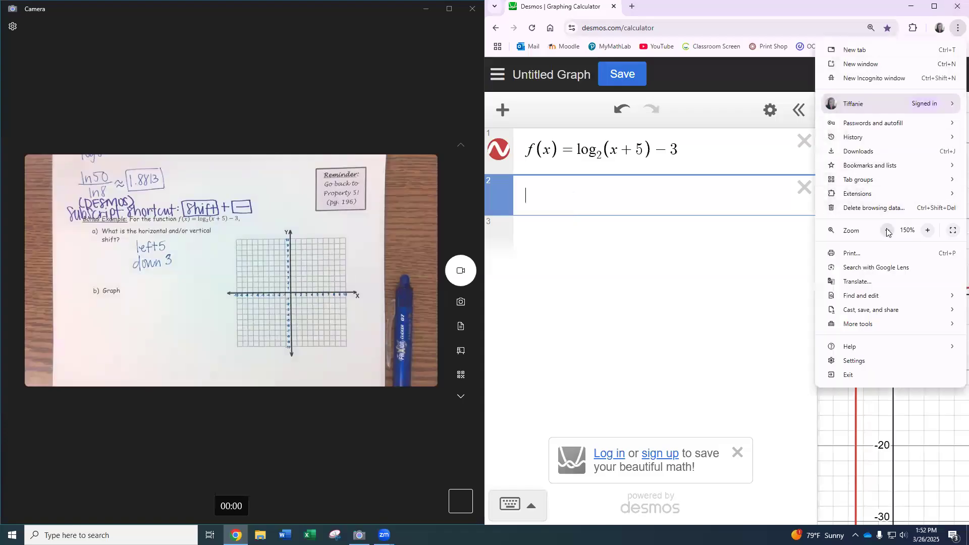
left_click(888, 231)
left_click(887, 231)
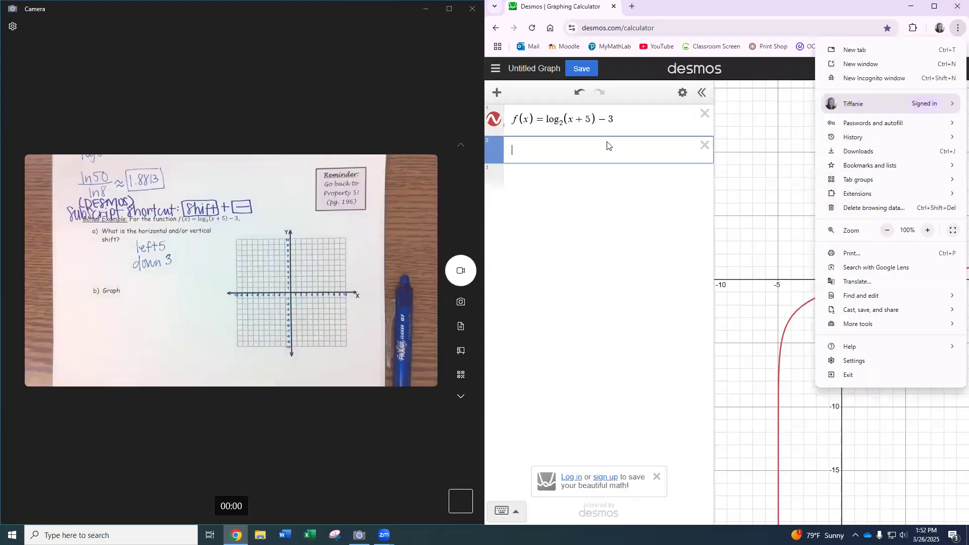
left_click(927, 231)
left_click(928, 231)
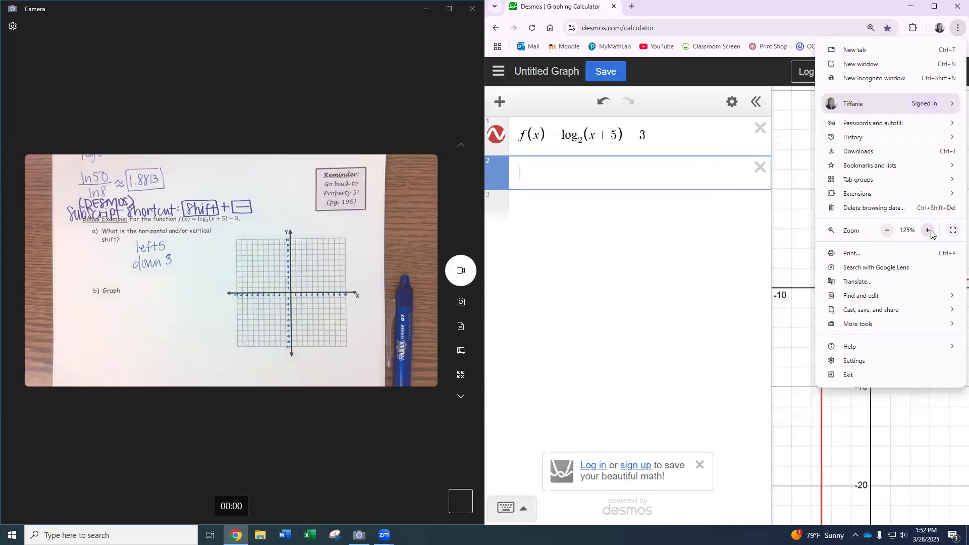
Insert a table beneath the function f(x)
left_click(500, 110)
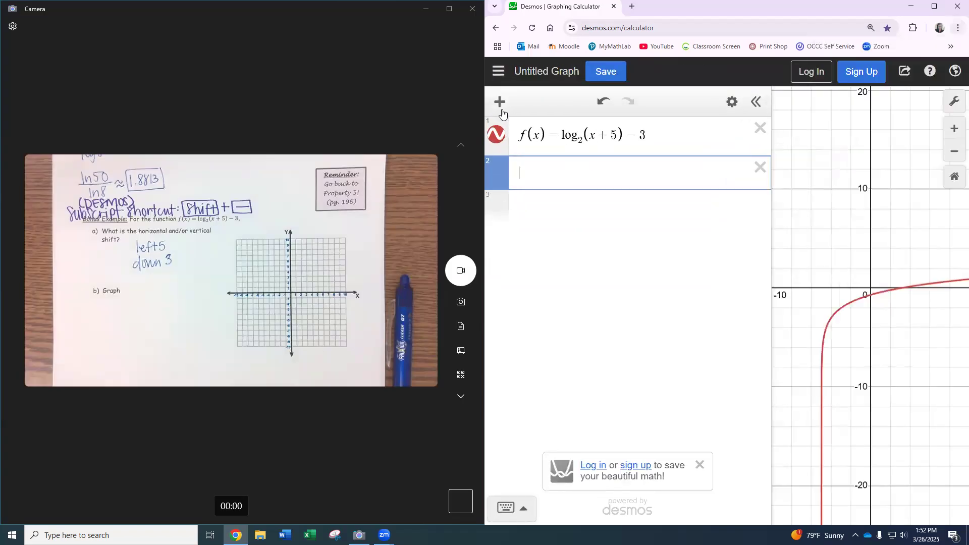
left_click(498, 106)
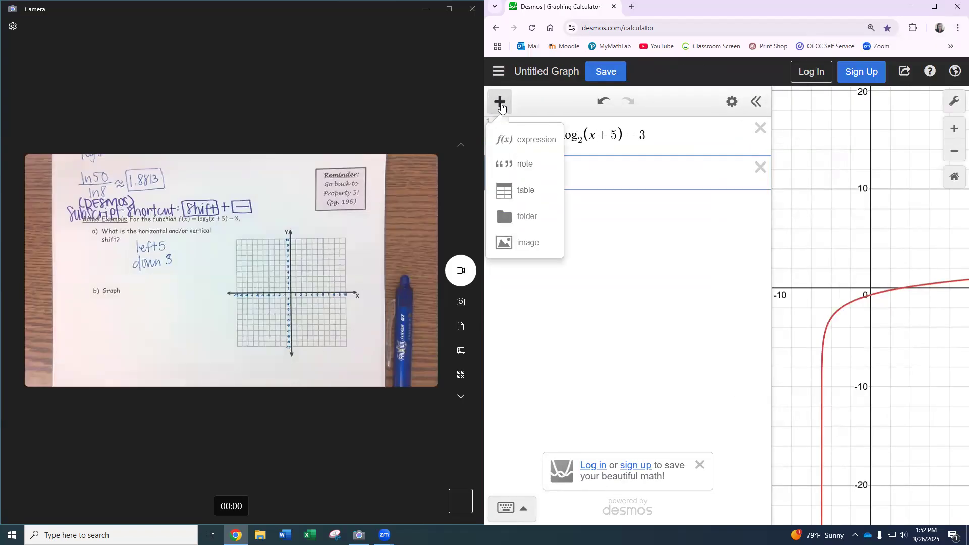
left_click(525, 188)
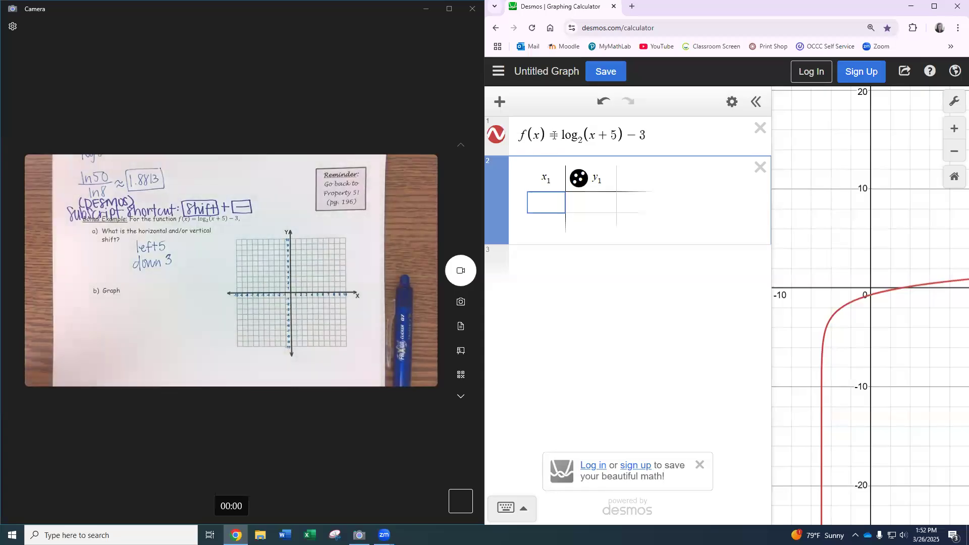
Copy log_2(x + 5) − 3 from the function and paste it over the table's y_1 column heading
left_click_drag(669, 135, 559, 139)
key("ctrl+c")
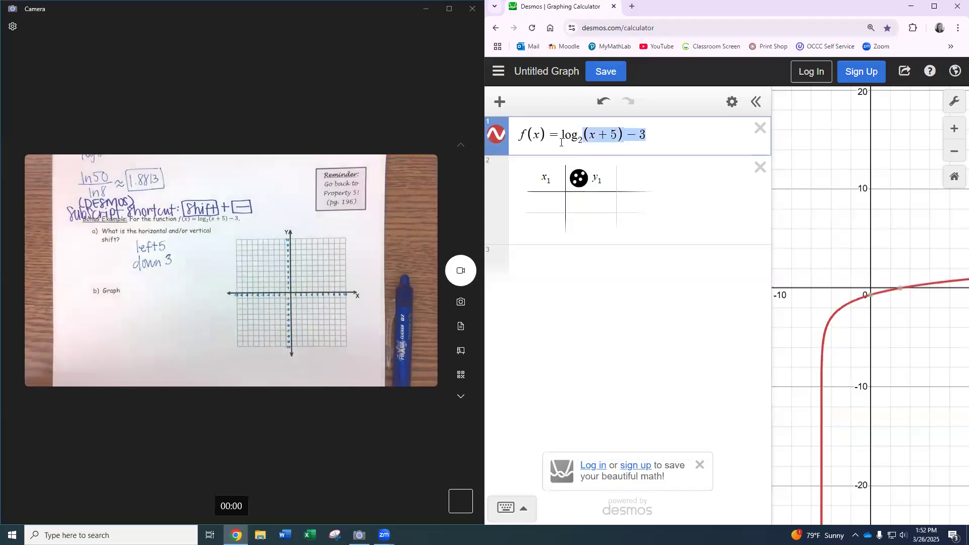
left_click(592, 188)
key("ctrl+v")
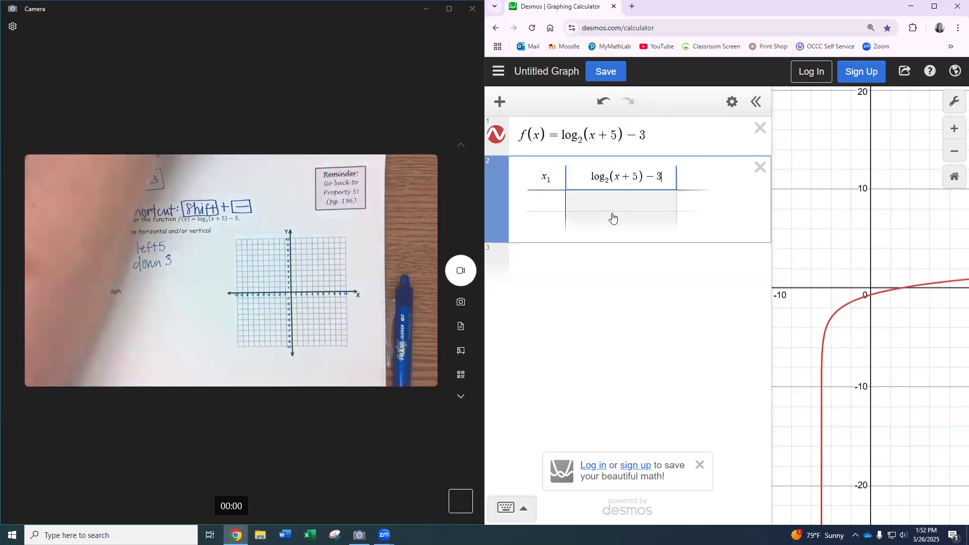
Change the variable x to x_1 in the table's second column heading, giving log_2(x_1 + 5) − 3
mouse_move(578, 177)
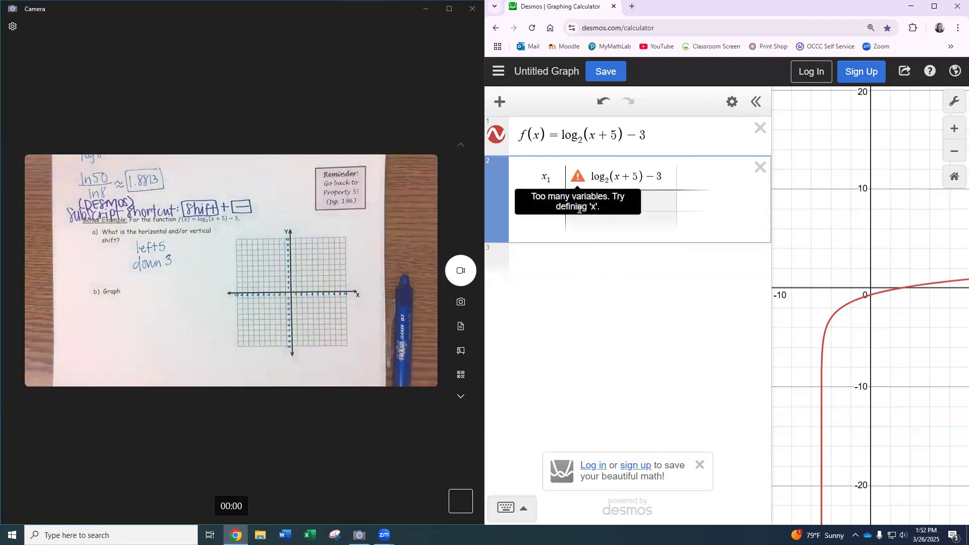
left_click(650, 182)
left_click_drag(549, 177, 541, 180)
double_click(617, 178)
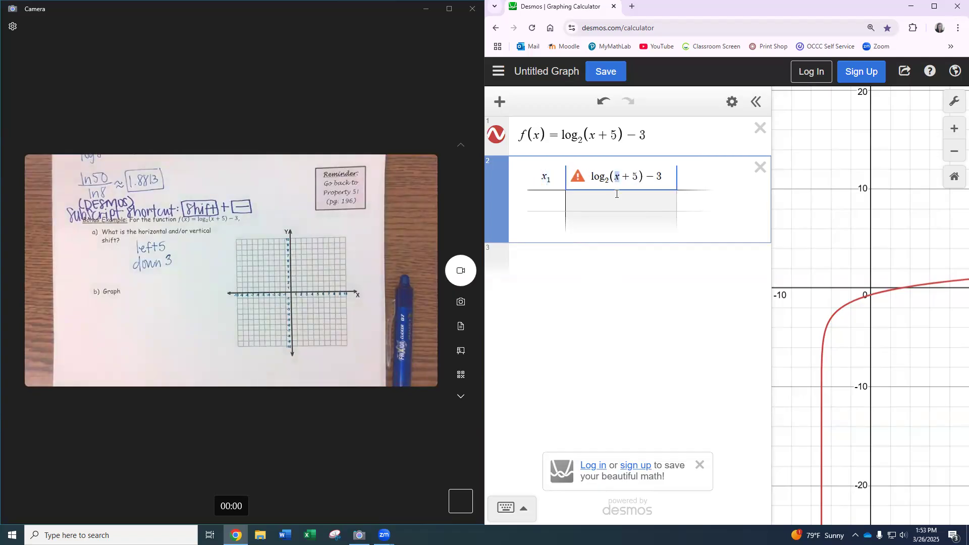
key("Right")
type("1")
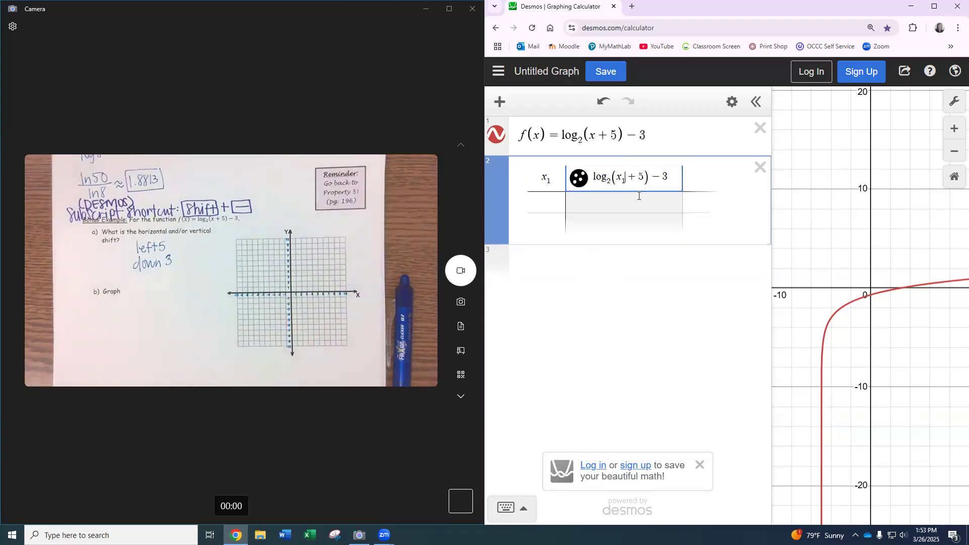
key("BackSpace")
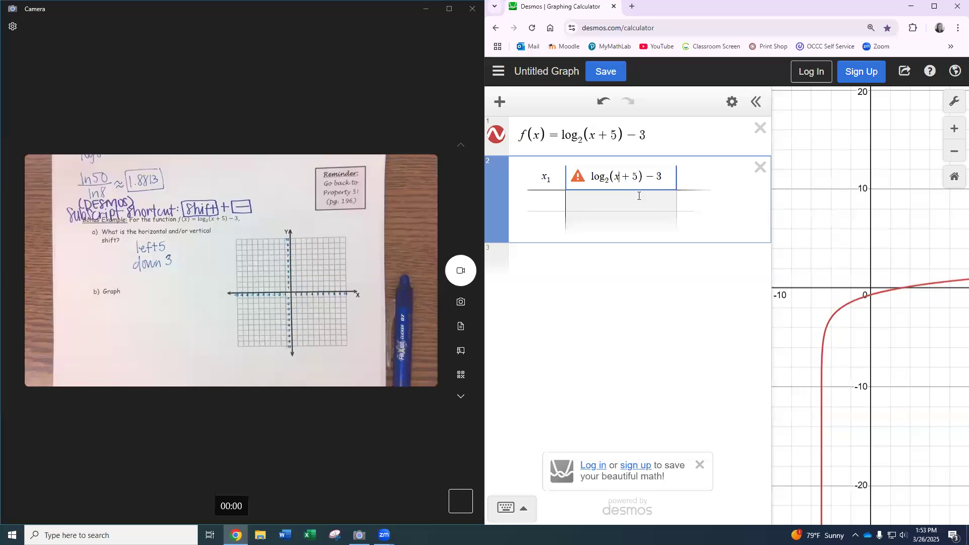
type("1")
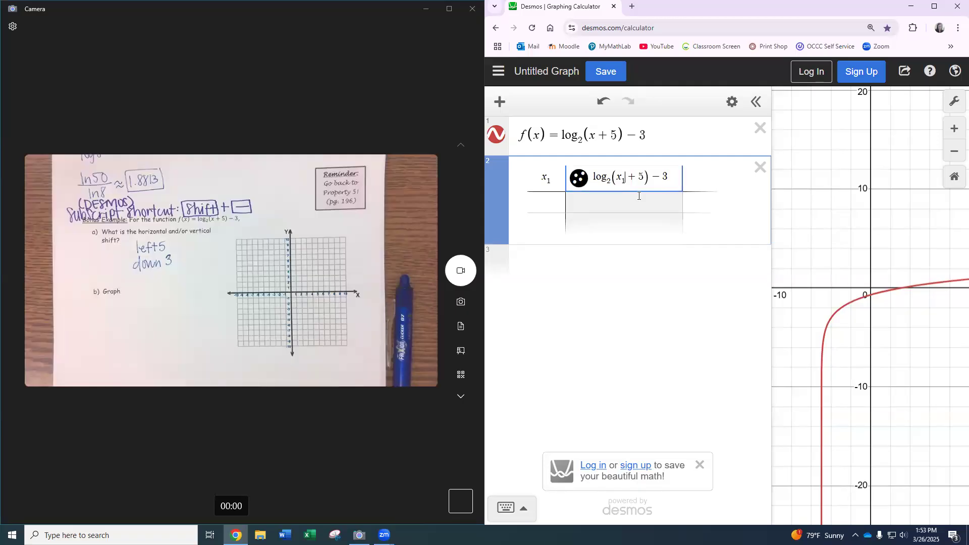
Maximize the browser window to show the graph and table at full width
double_click(836, 10)
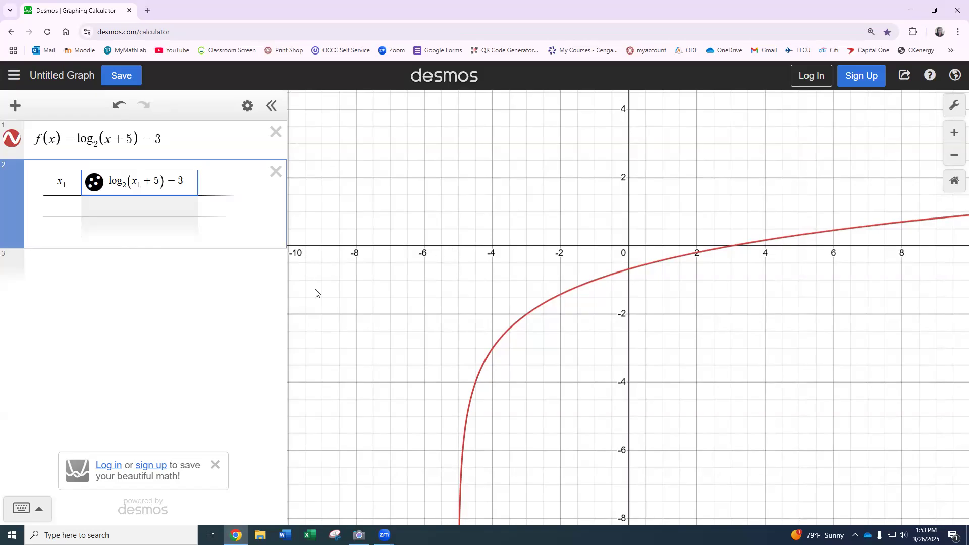
Enter −6 and −5 as the first x_1 values and continue the sequence down to −1
mouse_move(629, 273)
left_mouse_down()
mouse_move(525, 331)
mouse_move(468, 438)
mouse_move(477, 489)
mouse_move(507, 471)
mouse_move(521, 402)
left_mouse_up()
left_click(71, 205)
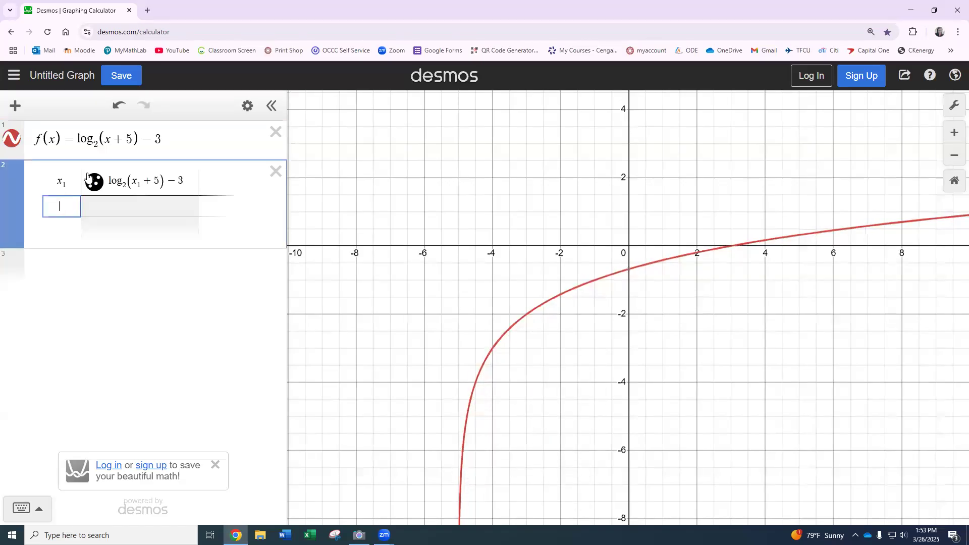
type("-6")
key("Return")
type("-5")
key("Return")
key("Return")
key("Return")
key("Return")
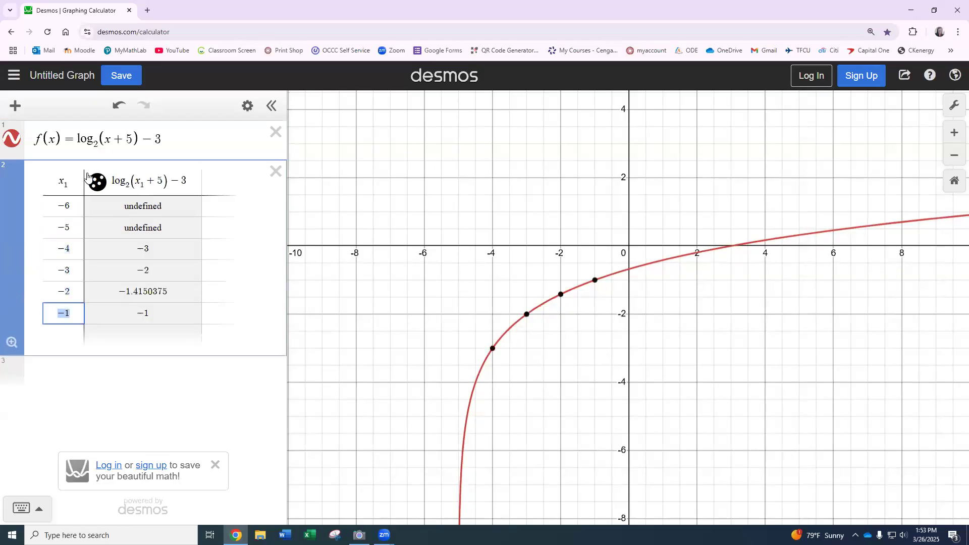
Continue the x_1 column in steps of 1 from 0 through 11
key("Return")
key("Return")
key("Return")
key("Return")
key("Return")
key("Return")
key("Return")
key("Return")
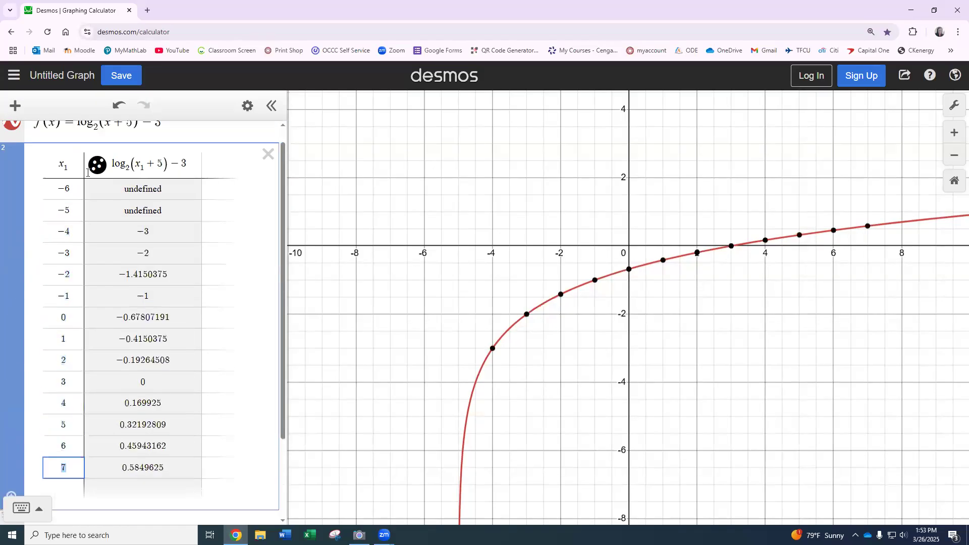
key("Return")
key("Return")
key("Return")
key("Return")
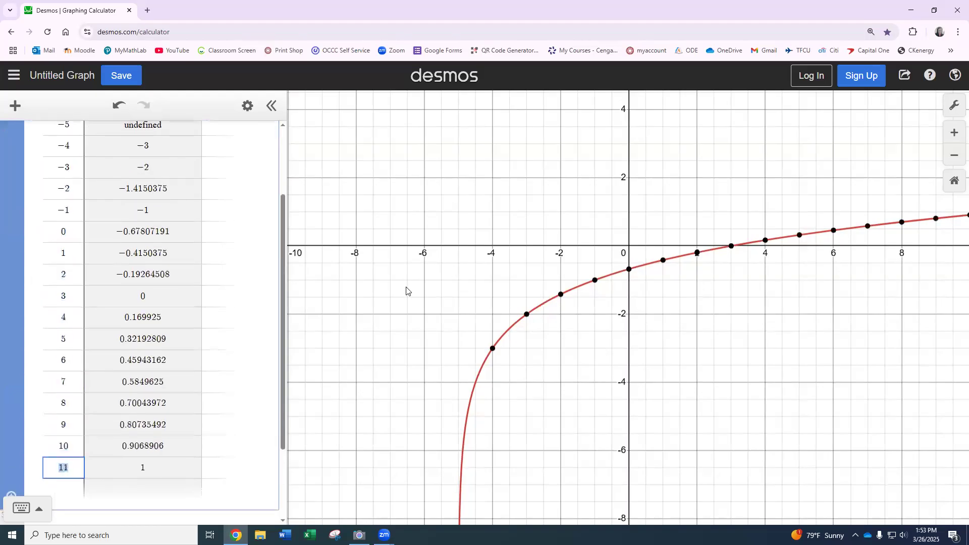
Check the worksheet grid's range in the Camera window, then review the Desmos table for points with whole-number y-values
left_click(360, 535)
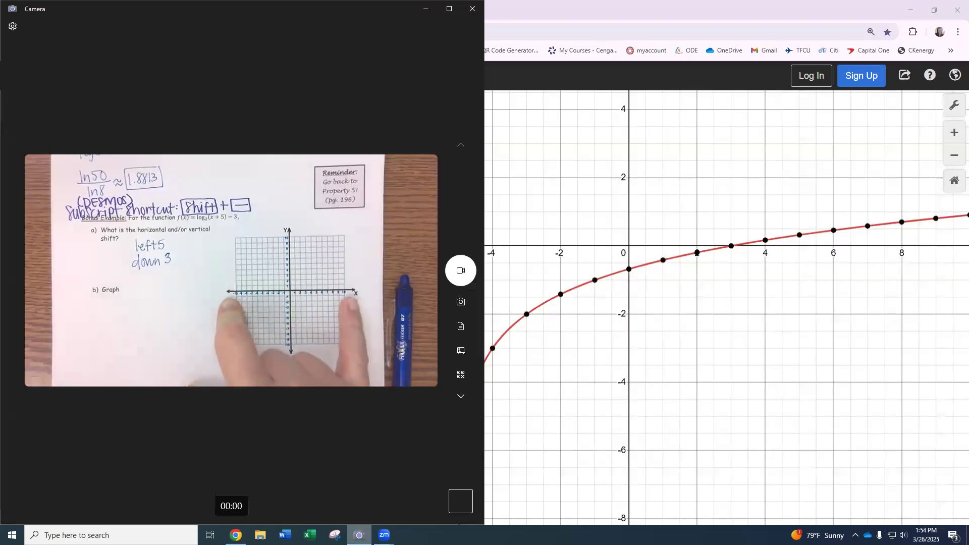
left_click(619, 150)
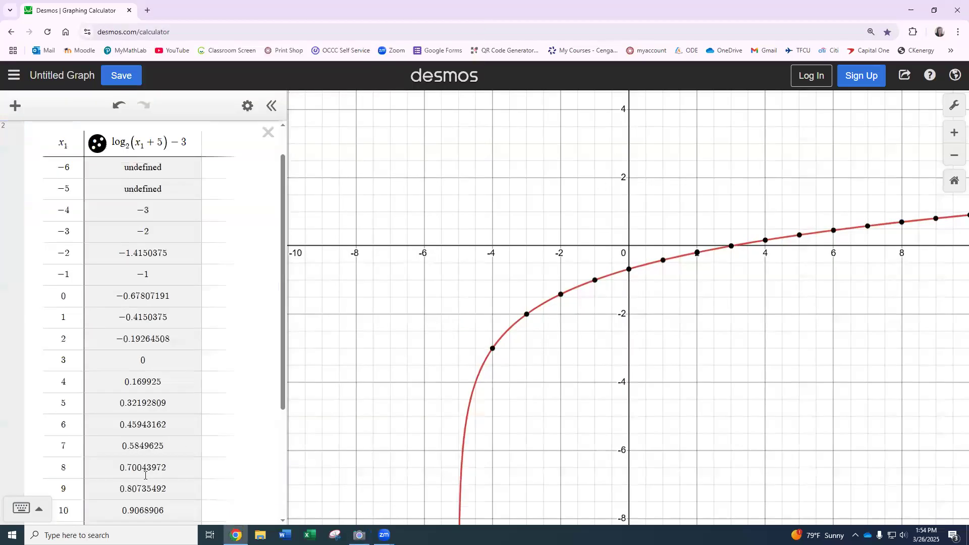
scroll(145, 476, "down", 3)
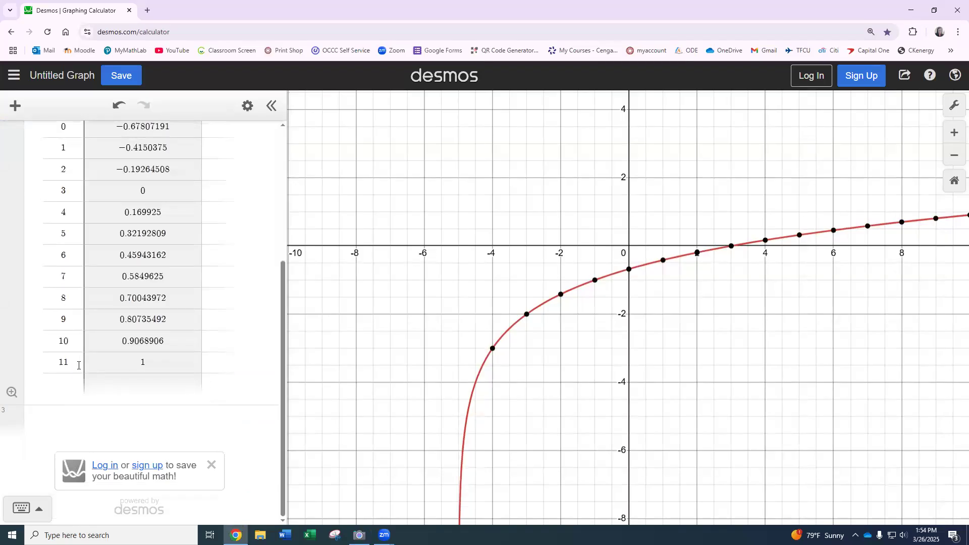
scroll(179, 360, "up", 4)
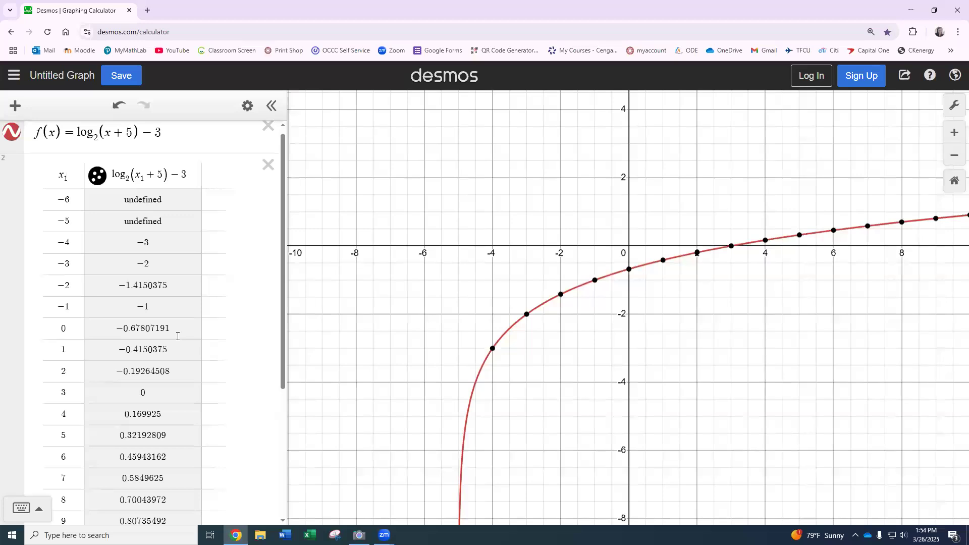
scroll(179, 255, "down", 3)
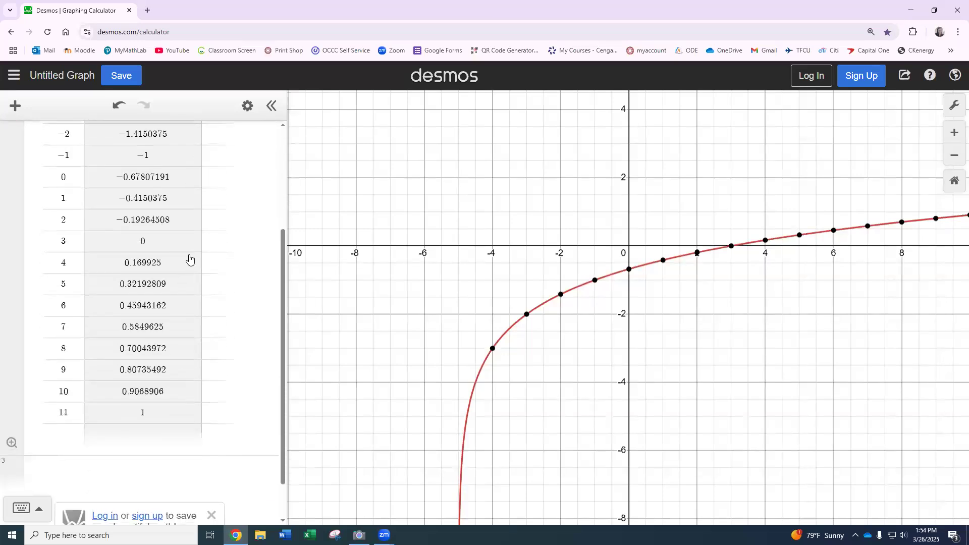
scroll(195, 291, "up", 3)
scroll(192, 348, "down", 3)
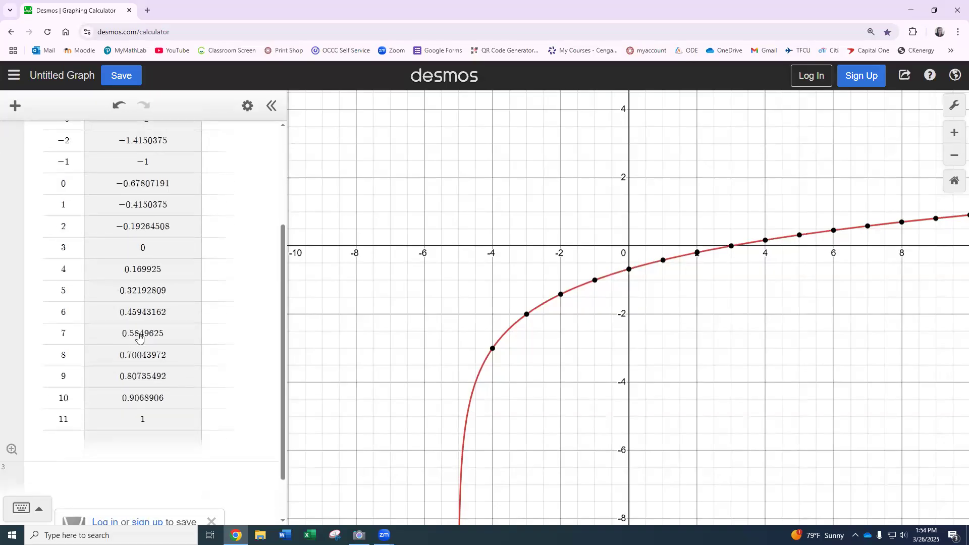
scroll(159, 440, "up", 3)
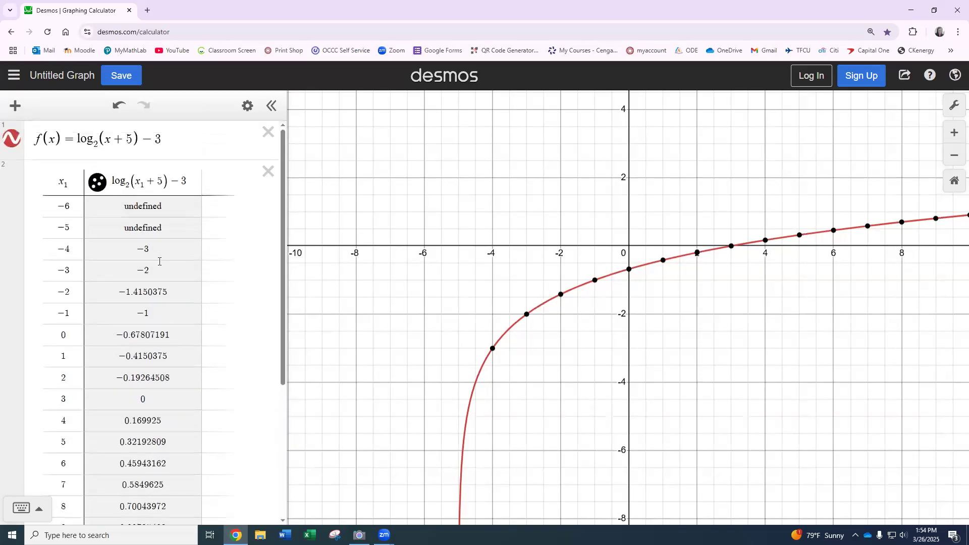
scroll(137, 397, "down", 4)
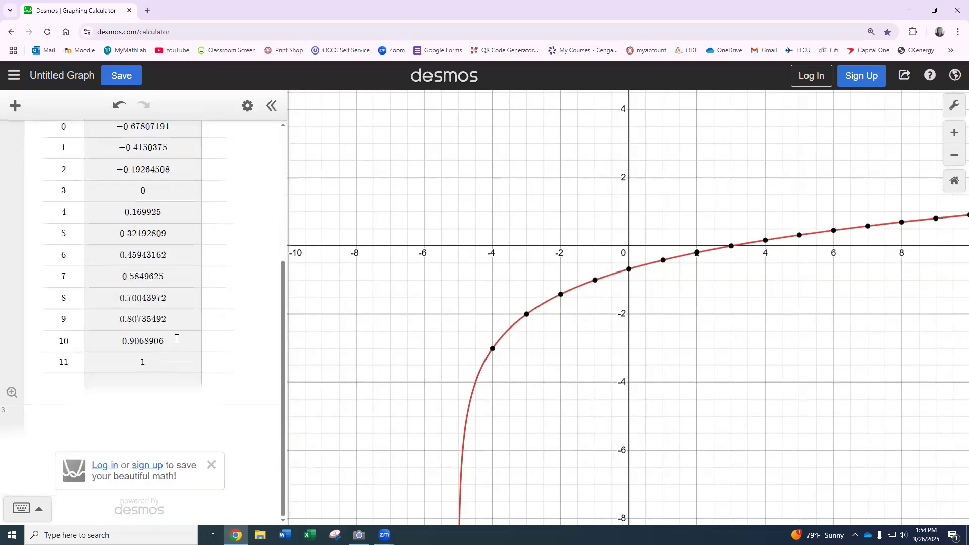
Delete the table rows for x_1 = 10 down to 4, keeping the rows for 3 and 11
double_click(192, 340)
left_click(75, 340)
key("BackSpace")
key("BackSpace")
key("BackSpace")
key("BackSpace")
key("BackSpace")
key("BackSpace")
key("BackSpace")
key("BackSpace")
key("BackSpace")
key("BackSpace")
key("BackSpace")
key("BackSpace")
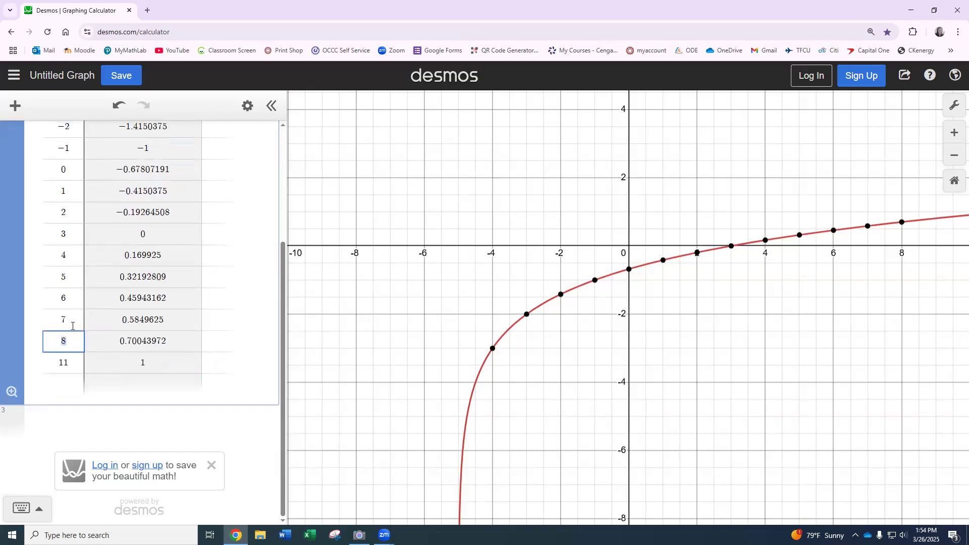
key("BackSpace")
key("BackSpace")
key("BackSpace")
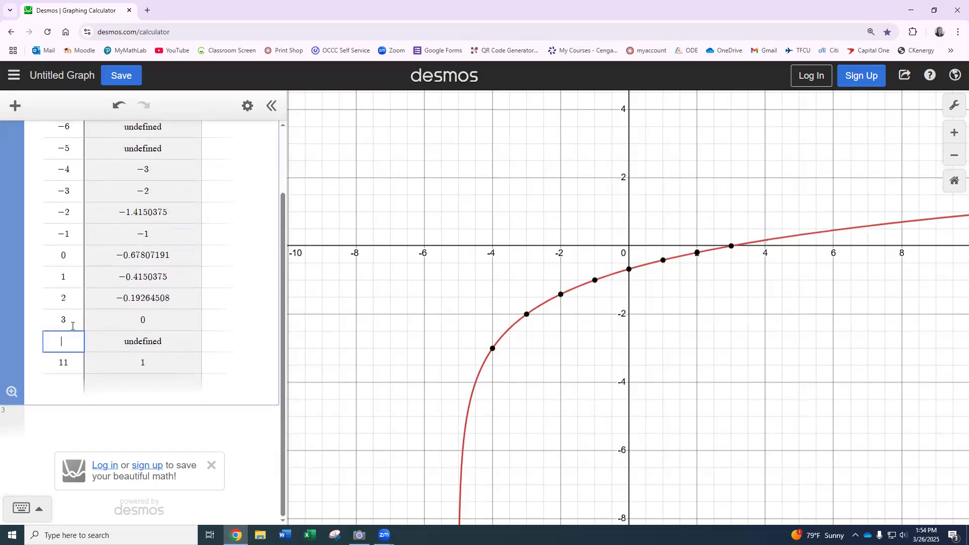
Delete the table rows for x_1 = 2, 1, 0 and −2, whose y-values are decimals
left_click(78, 316)
key("BackSpace")
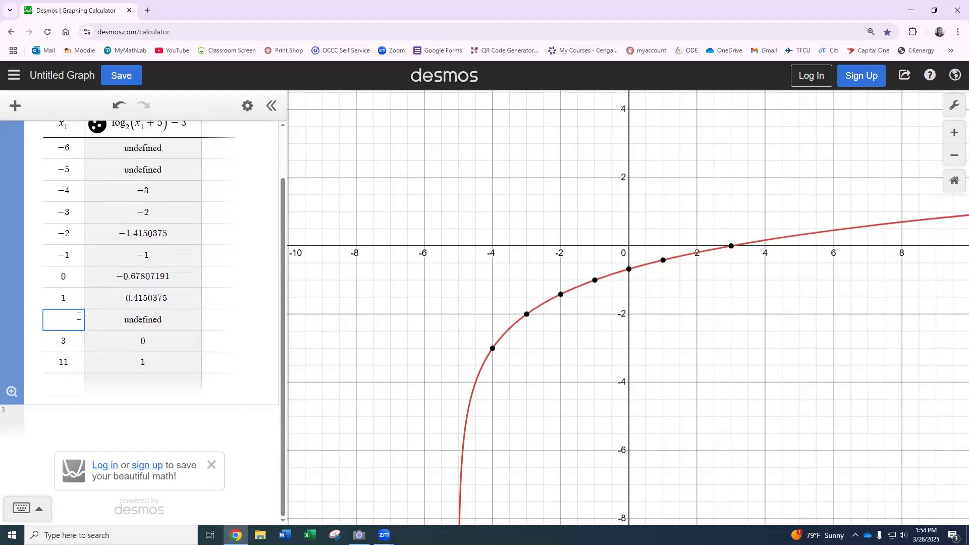
key("BackSpace")
key("BackSpace")
key("BackSpace")
key("BackSpace")
key("BackSpace")
left_click(76, 294)
key("BackSpace")
key("BackSpace")
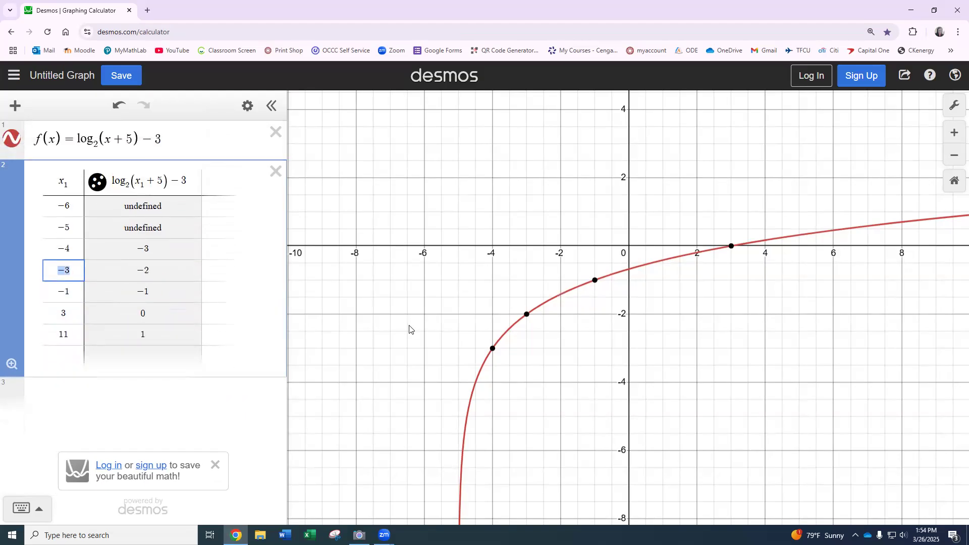
Deselect the table and place the browser window side by side with the worksheet camera view
left_click(408, 347)
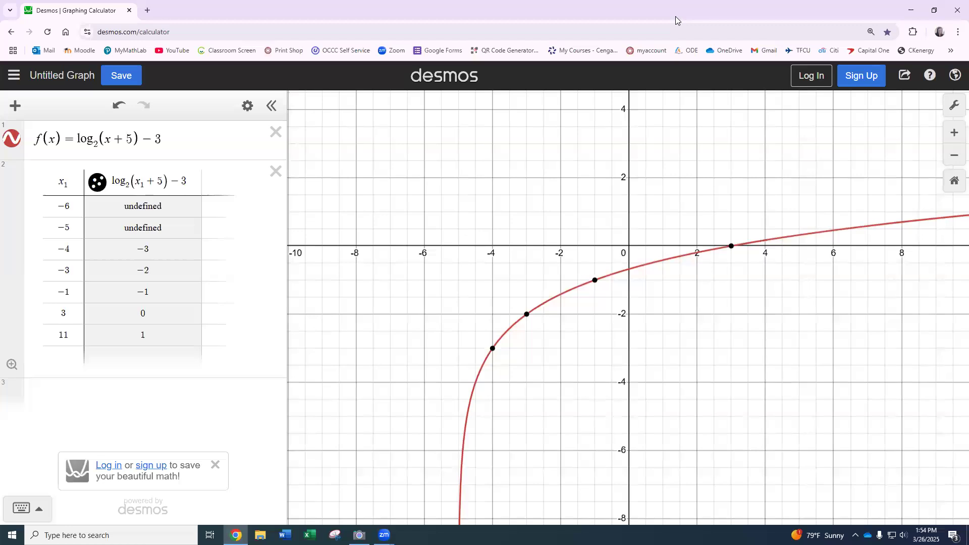
key("super+Right")
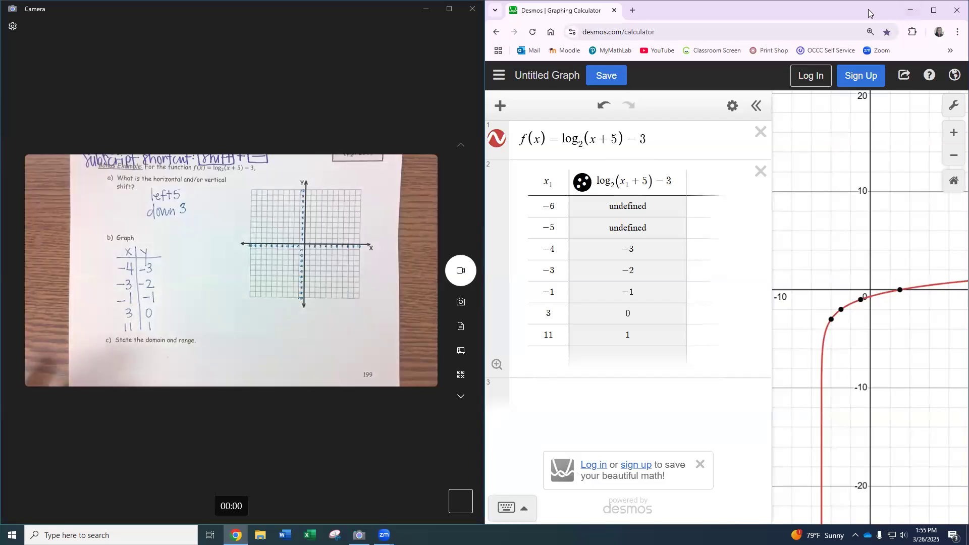
Maximize the browser and examine how the curve falls near x = −5, then reset the graph to its default view
left_click_drag(869, 13, 871, 15)
key("super+Up")
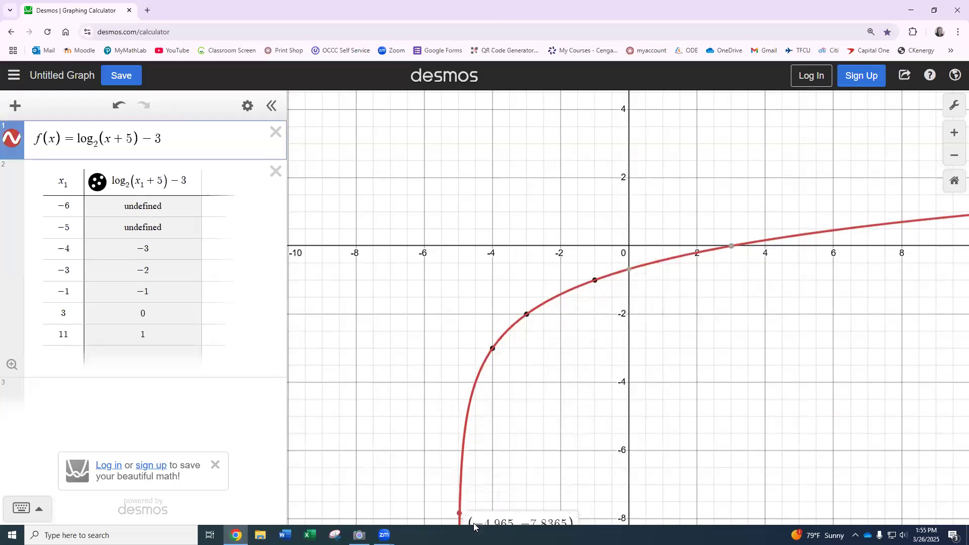
left_click_drag(587, 355, 631, 169)
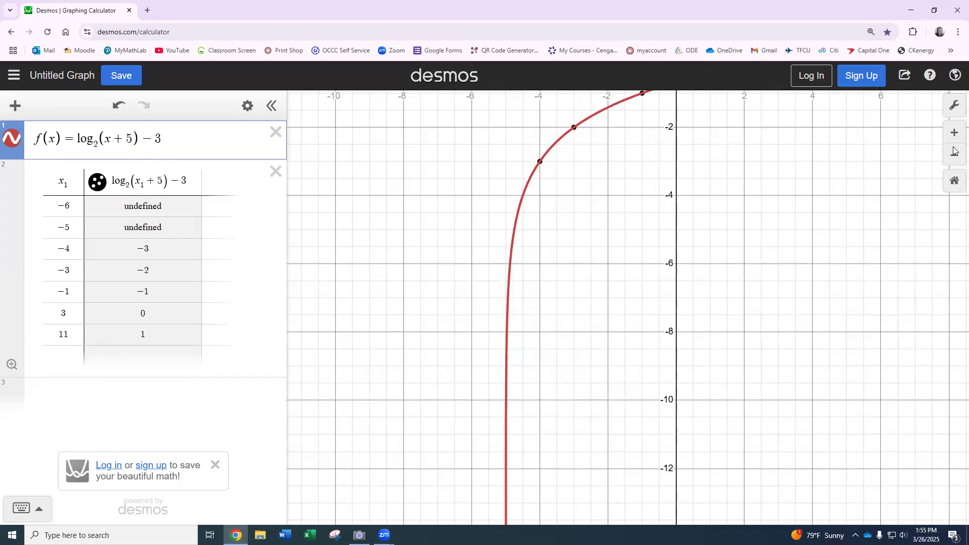
left_click(950, 183)
left_click_drag(805, 337, 802, 216)
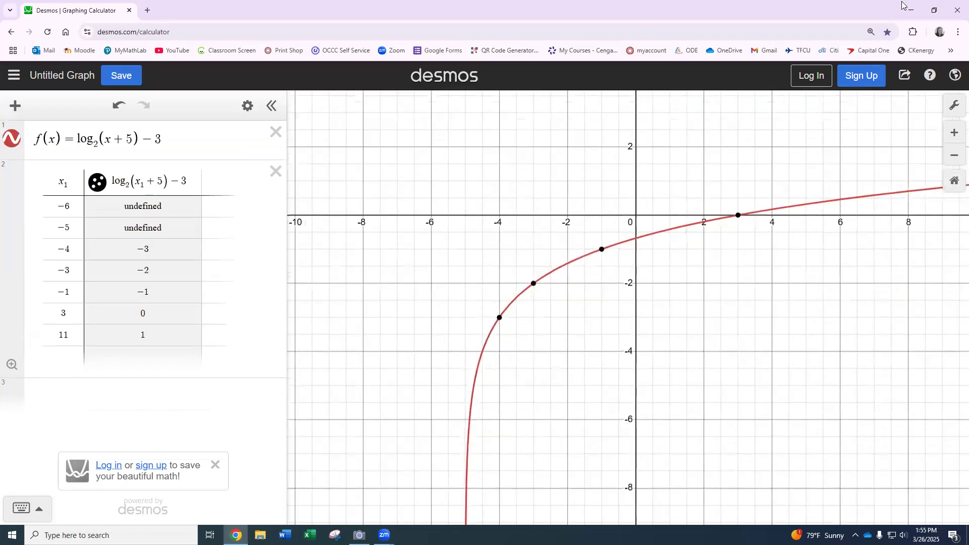
Minimize the browser and maximize the Camera window showing the worksheet
left_click(911, 10)
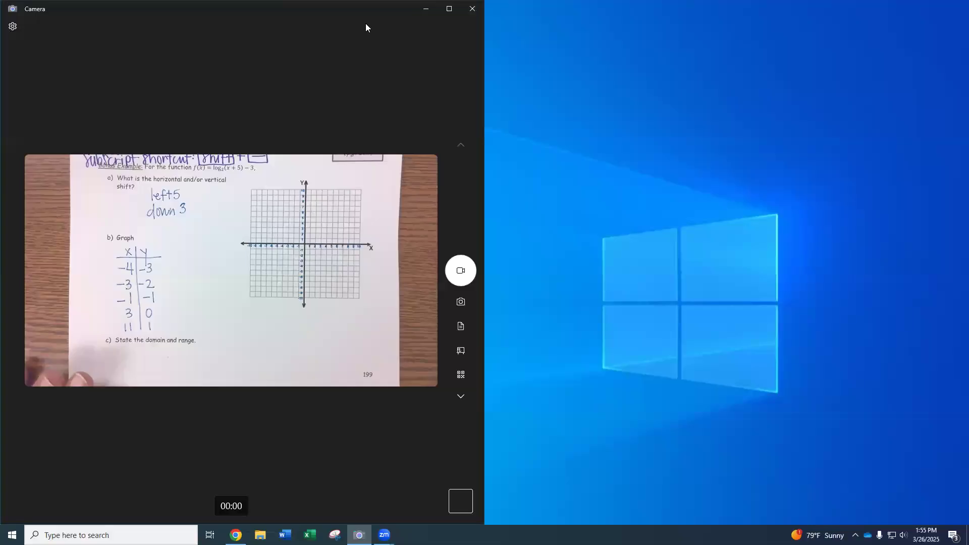
double_click(366, 23)
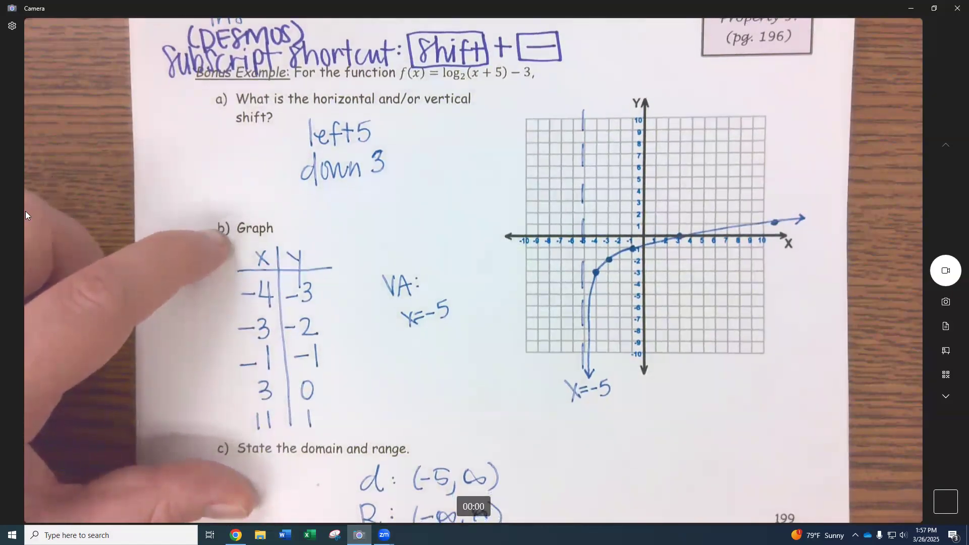
Switch back to Desmos to review the graph and table, then return to the worksheet in the Camera window
key("alt+Tab")
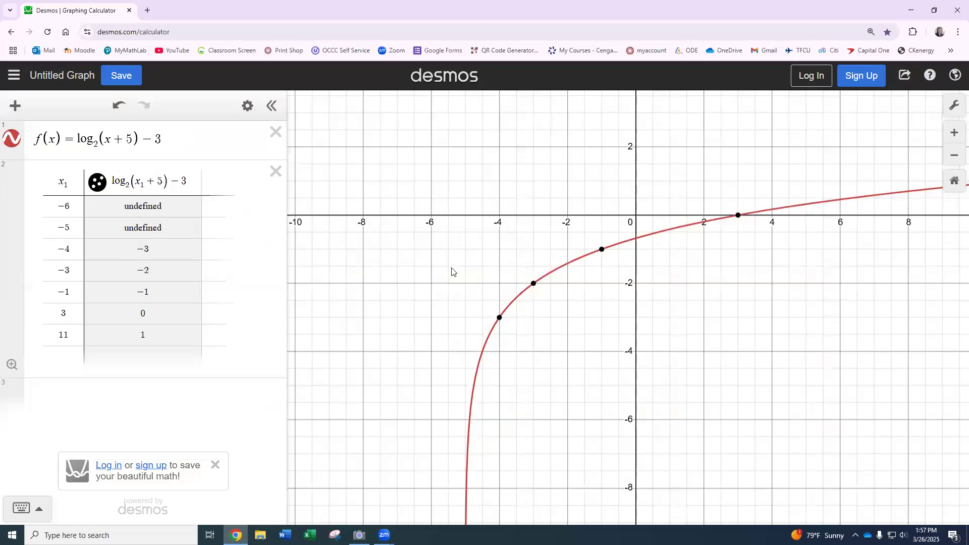
mouse_move(429, 216)
left_mouse_down()
mouse_move(441, 305)
mouse_move(441, 217)
left_mouse_up()
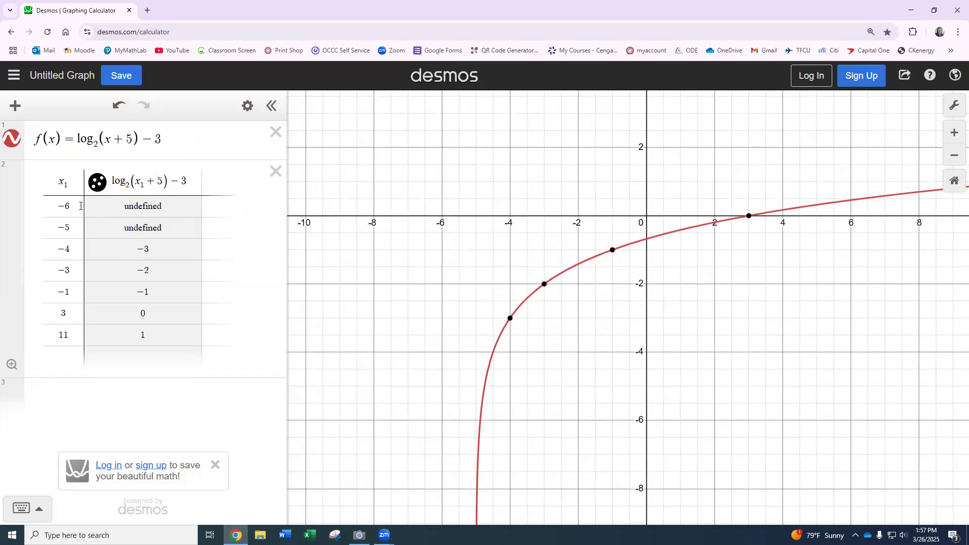
left_click(908, 10)
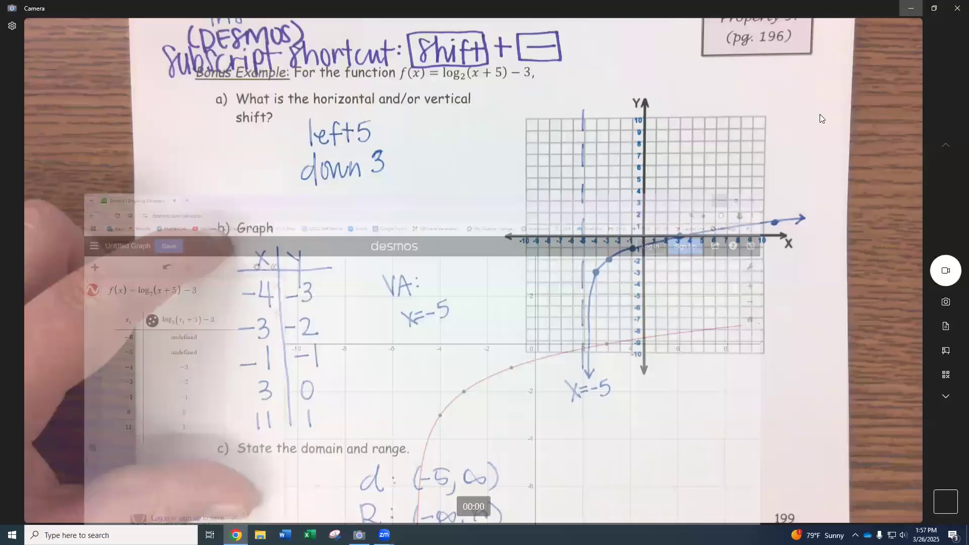